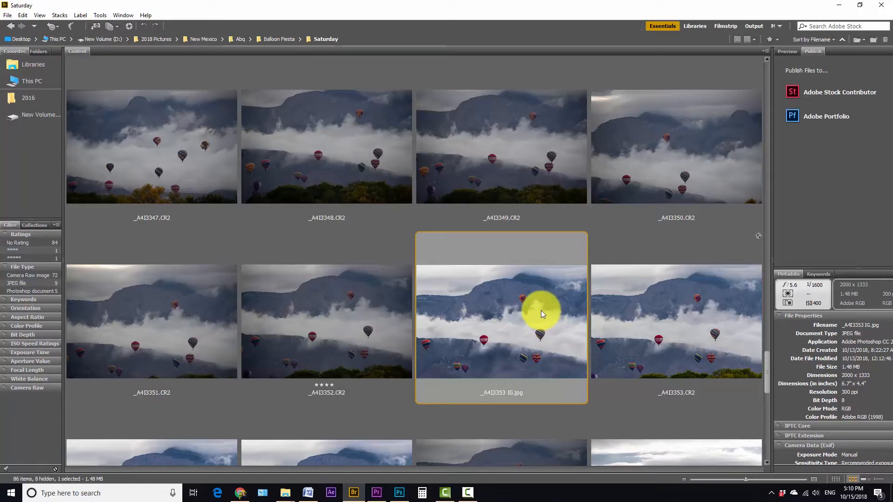
Open the _A4I3353 IG.jpg balloon photo in Photoshop
{"action": "double_click", "coordinate": [503, 319]}
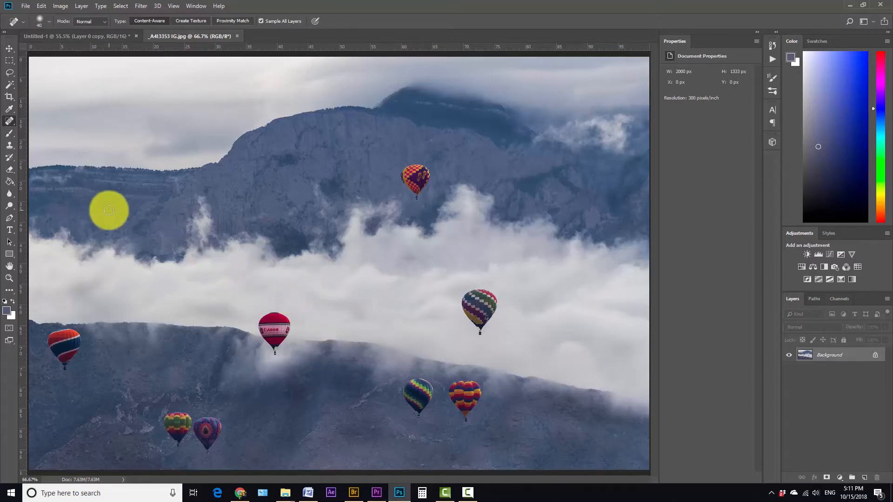
Trace a closed path around the red Canon balloon and its basket with the Pen tool
{"action": "key", "text": "ctrl+plus"}
{"action": "key", "text": "ctrl+plus"}
{"action": "key", "text": "ctrl+plus"}
{"action": "left_click_drag", "start_coordinate": [223, 387], "coordinate": [510, 50]}
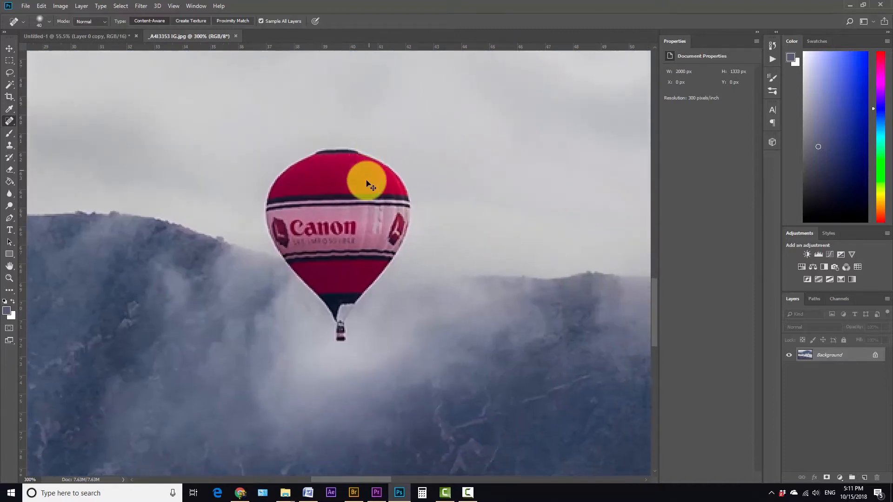
{"action": "key", "text": "ctrl+plus"}
{"action": "key", "text": "ctrl+plus"}
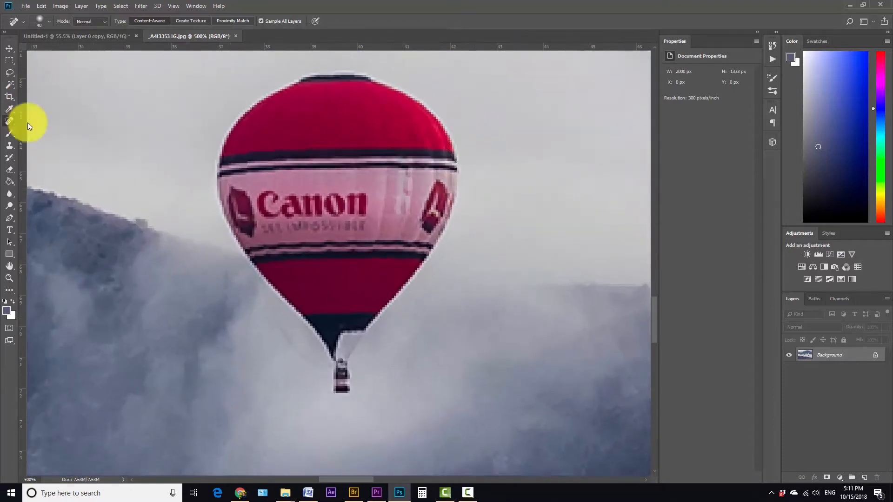
{"action": "key", "text": "p"}
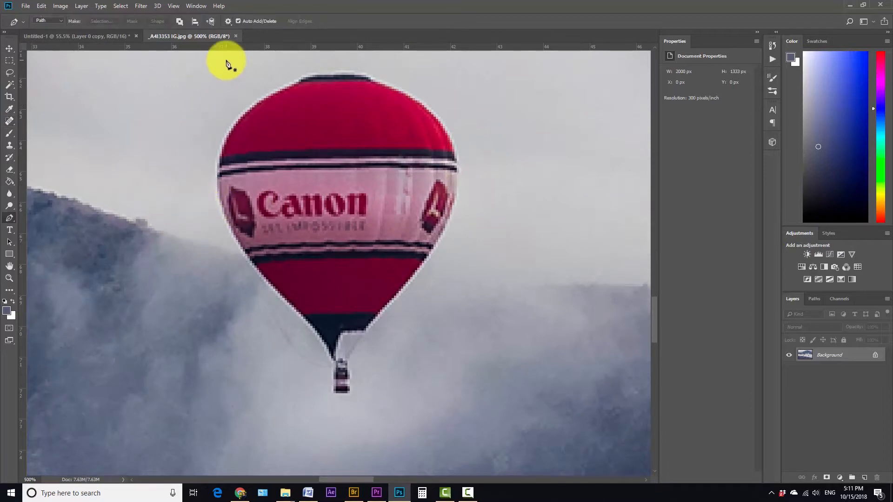
{"action": "left_click", "coordinate": [294, 80]}
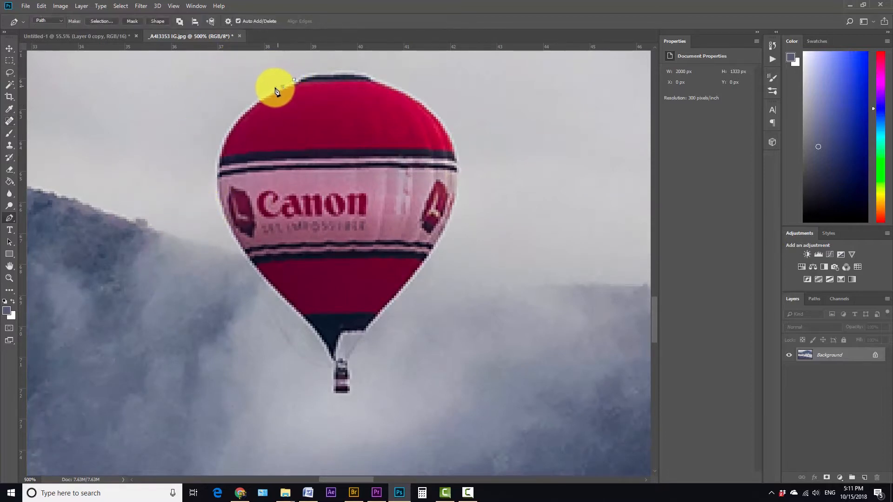
{"action": "left_click", "coordinate": [254, 101]}
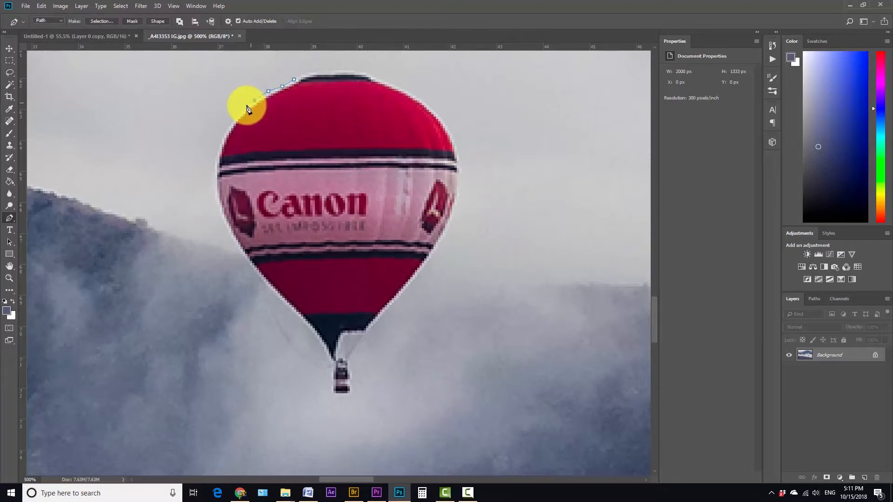
{"action": "left_click", "coordinate": [243, 110]}
{"action": "left_click", "coordinate": [231, 121]}
{"action": "left_click", "coordinate": [224, 131]}
{"action": "left_click", "coordinate": [219, 142]}
{"action": "left_click", "coordinate": [215, 158]}
{"action": "left_click", "coordinate": [215, 177]}
{"action": "left_click", "coordinate": [218, 198]}
{"action": "left_click", "coordinate": [332, 380]}
{"action": "left_click", "coordinate": [331, 391]}
{"action": "left_click", "coordinate": [331, 396]}
{"action": "left_click", "coordinate": [348, 395]}
{"action": "left_click", "coordinate": [352, 393]}
{"action": "left_click", "coordinate": [352, 386]}
{"action": "left_click", "coordinate": [352, 375]}
{"action": "left_click", "coordinate": [350, 368]}
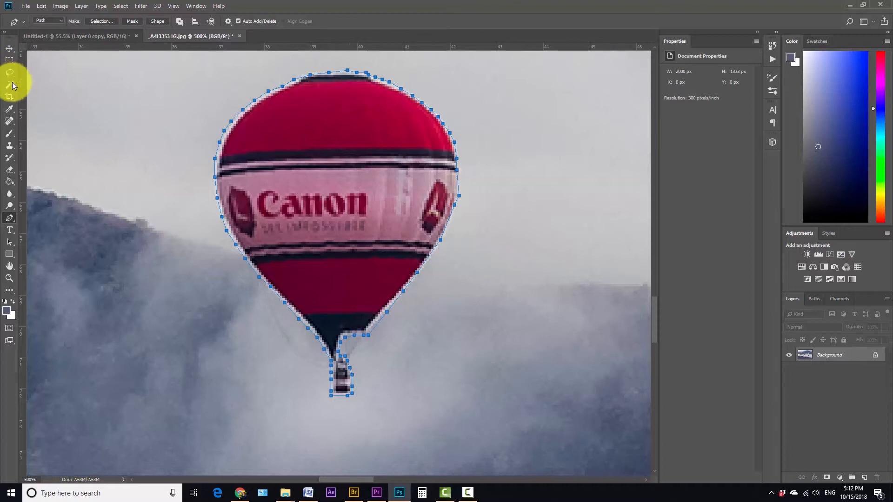
Convert the balloon path into a new selection
{"action": "right_click", "coordinate": [311, 79]}
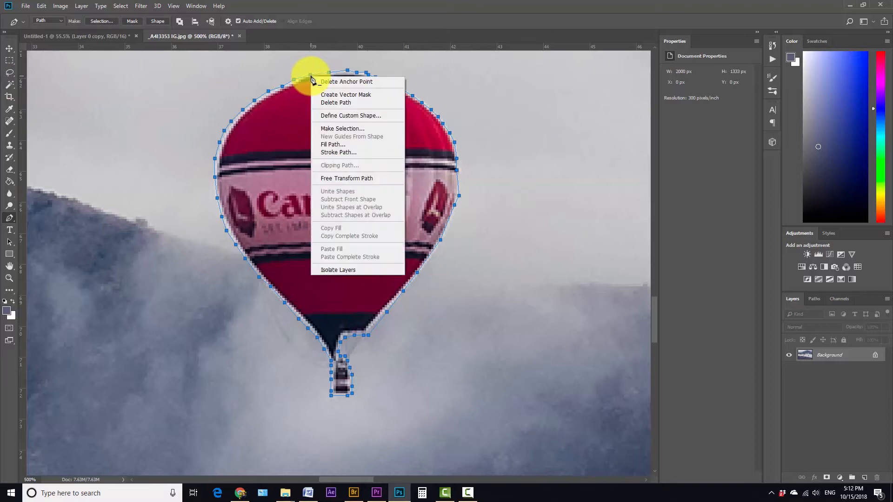
{"action": "left_click", "coordinate": [341, 130]}
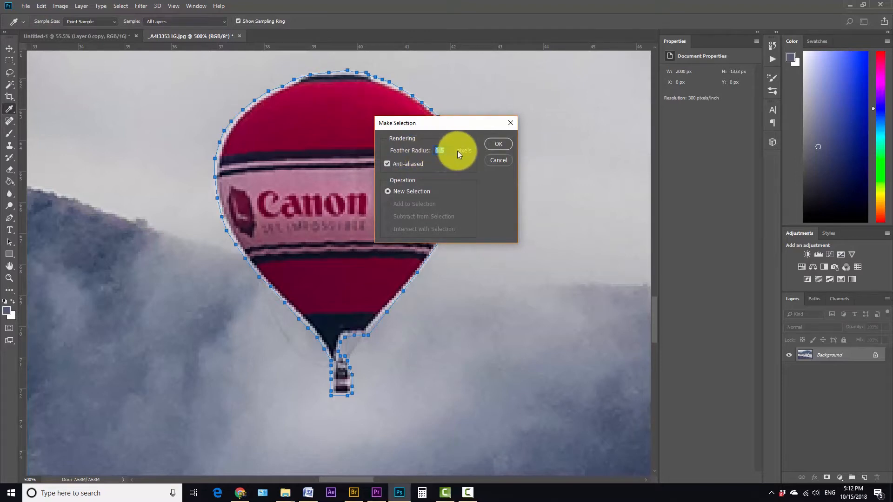
{"action": "left_click", "coordinate": [499, 144]}
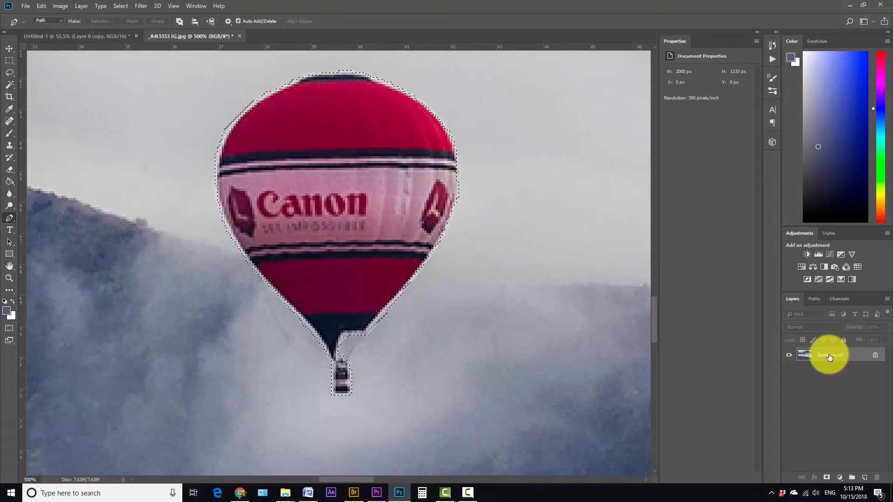
Add a new empty layer above the background, toggling the background's visibility to check it
{"action": "key", "text": "ctrl+shift+n"}
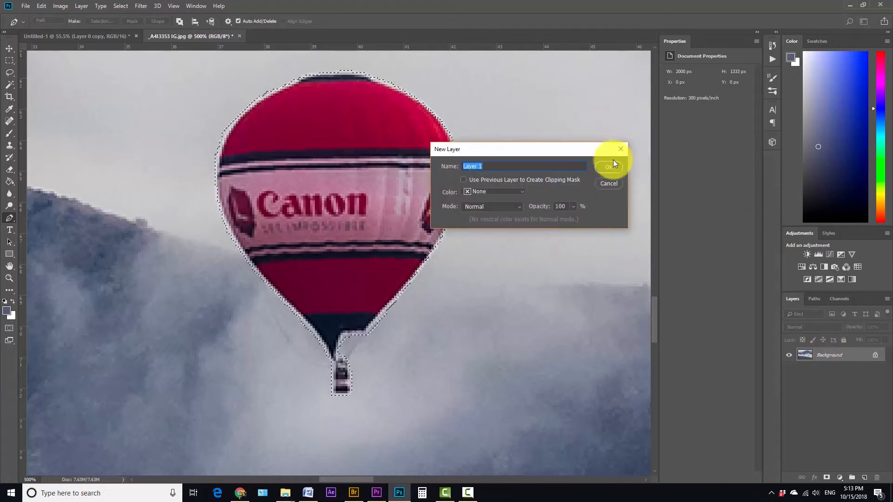
{"action": "left_click", "coordinate": [610, 169]}
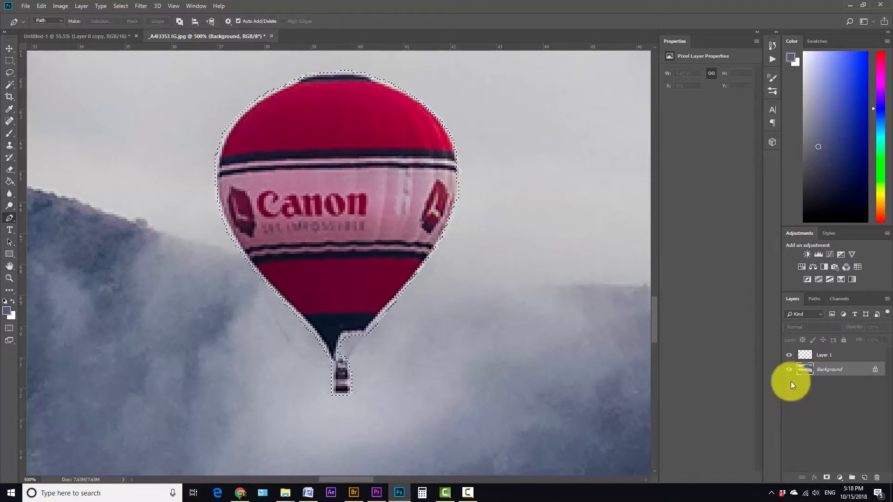
{"action": "left_click", "coordinate": [811, 356]}
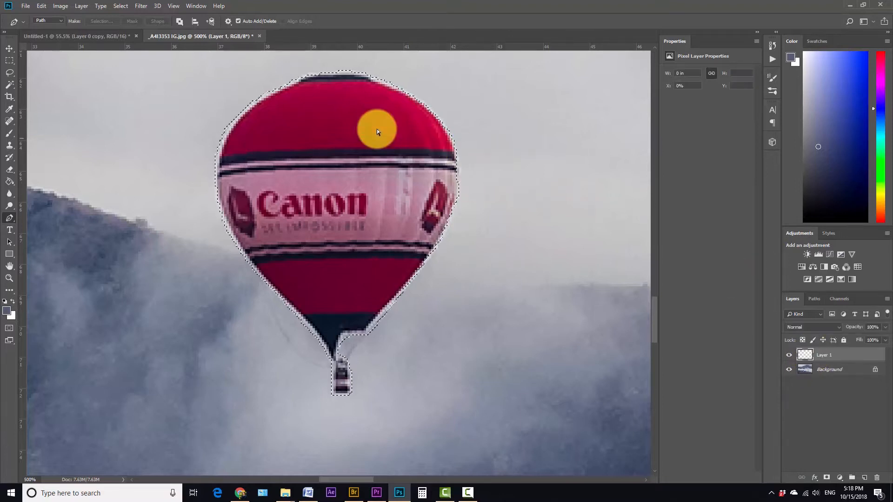
{"action": "left_click", "coordinate": [789, 369]}
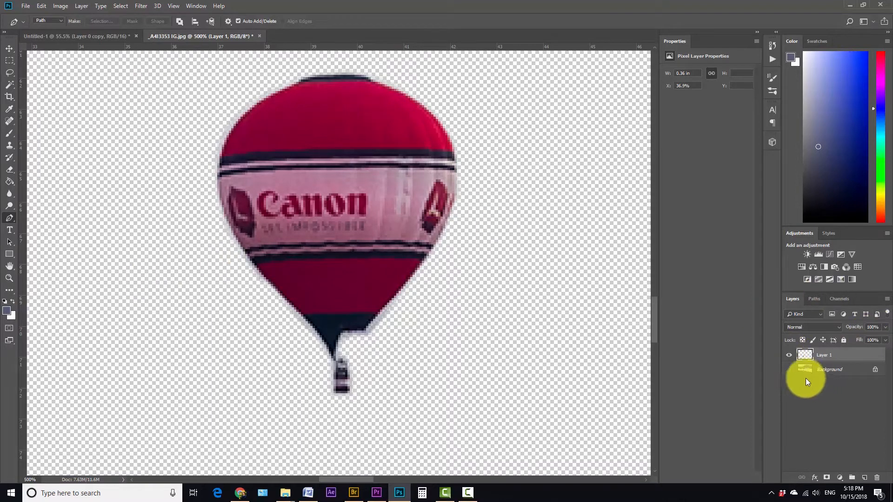
{"action": "left_click", "coordinate": [789, 369]}
Reload the balloon selection on the background, fill it with Content-Aware fill, and deselect
{"action": "left_click", "coordinate": [796, 372]}
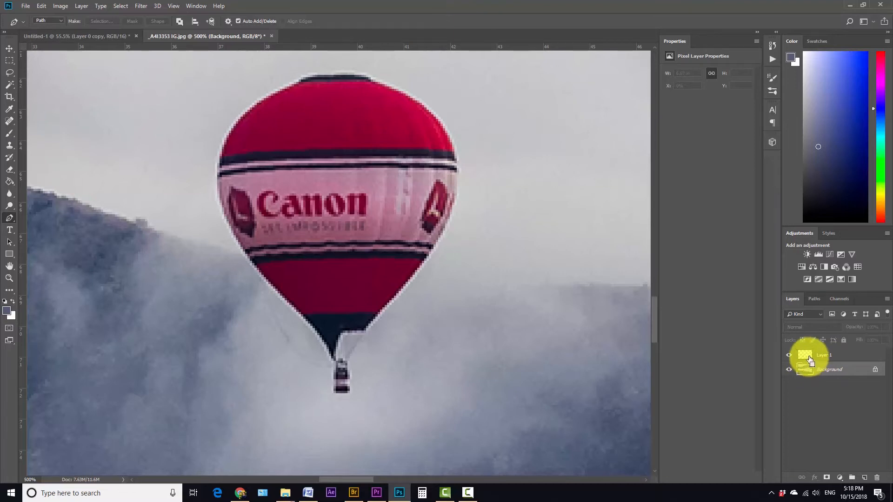
{"action": "key", "text": "ctrl+Return"}
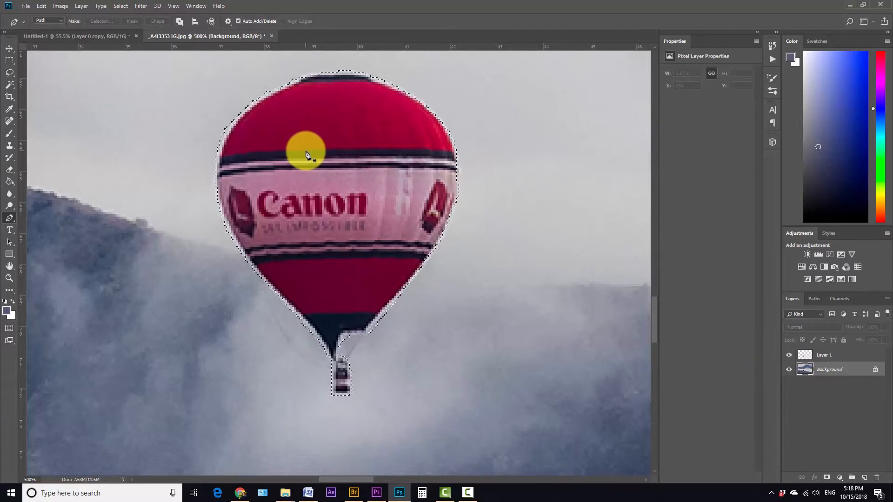
{"action": "key", "text": "shift+F5"}
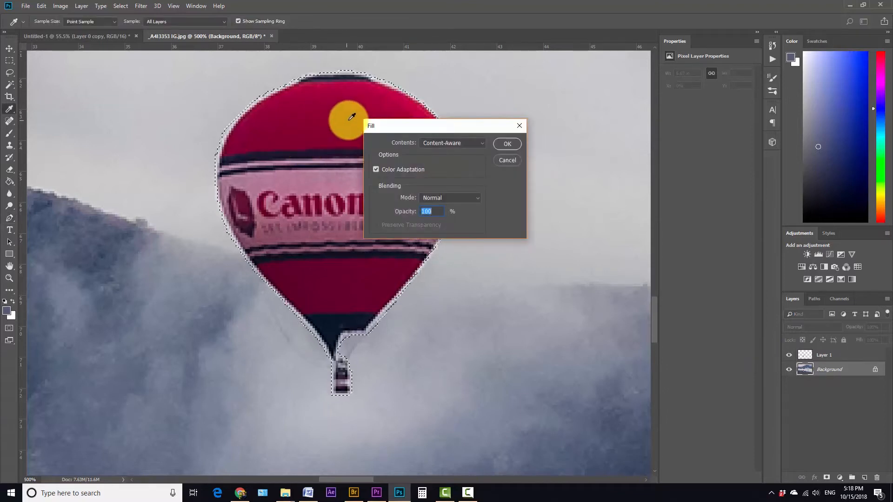
{"action": "left_click", "coordinate": [509, 146]}
{"action": "key", "text": "ctrl+d"}
Paint over the leftover balloon edge with the Spot Healing Brush
{"action": "key", "text": "ctrl+minus"}
{"action": "key", "text": "ctrl+minus"}
{"action": "left_click", "coordinate": [16, 118]}
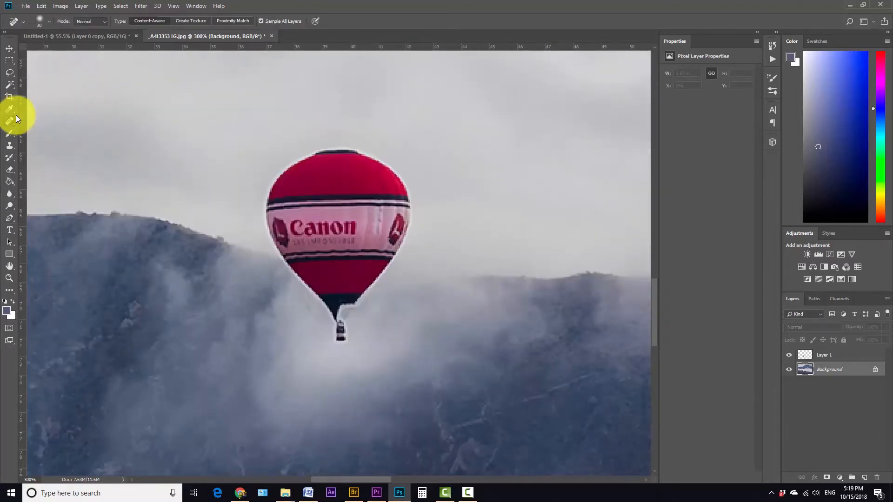
{"action": "mouse_move", "coordinate": [329, 150]}
{"action": "left_mouse_down"}
{"action": "mouse_move", "coordinate": [313, 168]}
{"action": "mouse_move", "coordinate": [369, 160]}
{"action": "left_mouse_up"}
Toggle Layer 1's visibility to compare the whole photo with and without the Canon balloon
{"action": "left_click", "coordinate": [786, 355]}
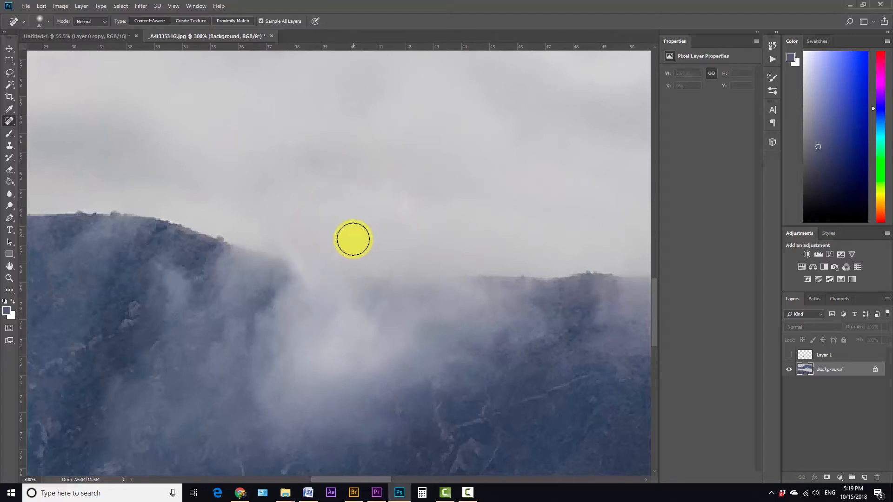
{"action": "key", "text": "ctrl+0"}
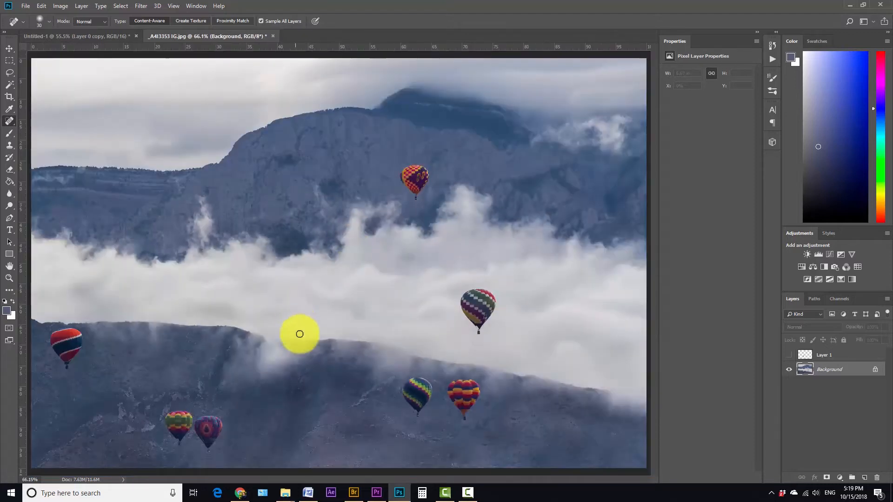
{"action": "left_click", "coordinate": [789, 355]}
{"action": "left_click", "coordinate": [789, 355]}
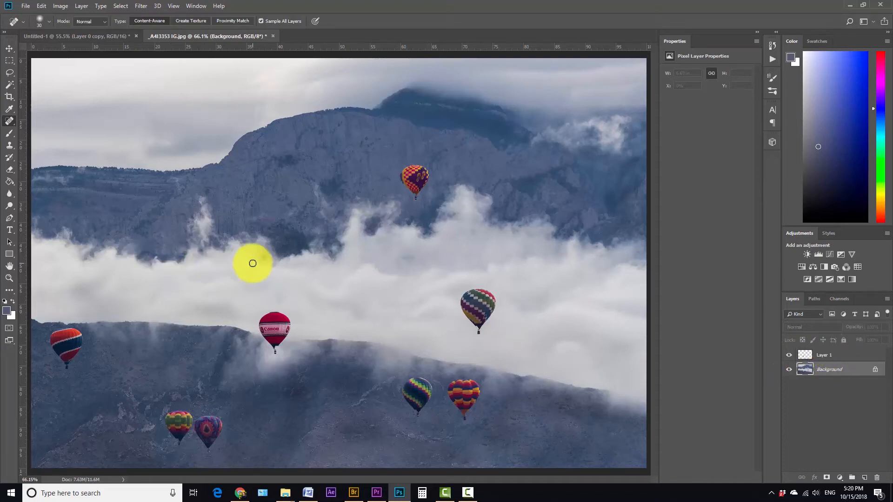
Create a new 1920 x 1080 px, 300 ppi document with a white background
{"action": "key", "text": "ctrl+n"}
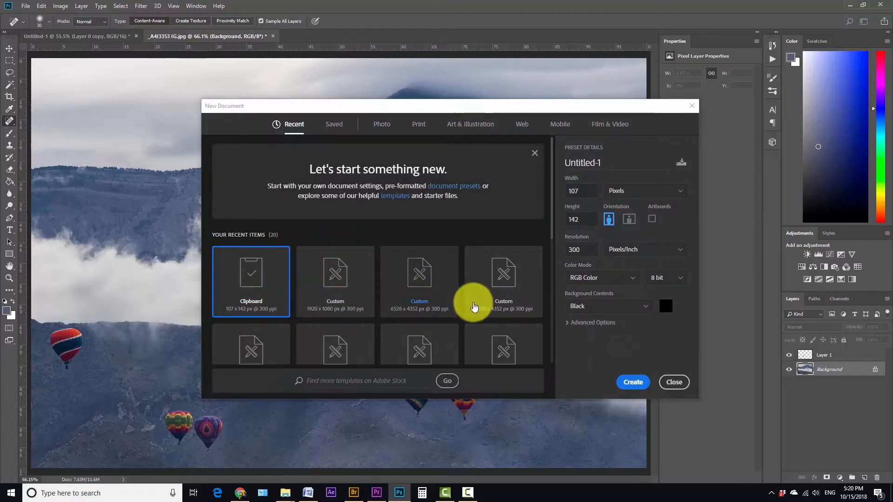
{"action": "left_click", "coordinate": [346, 275]}
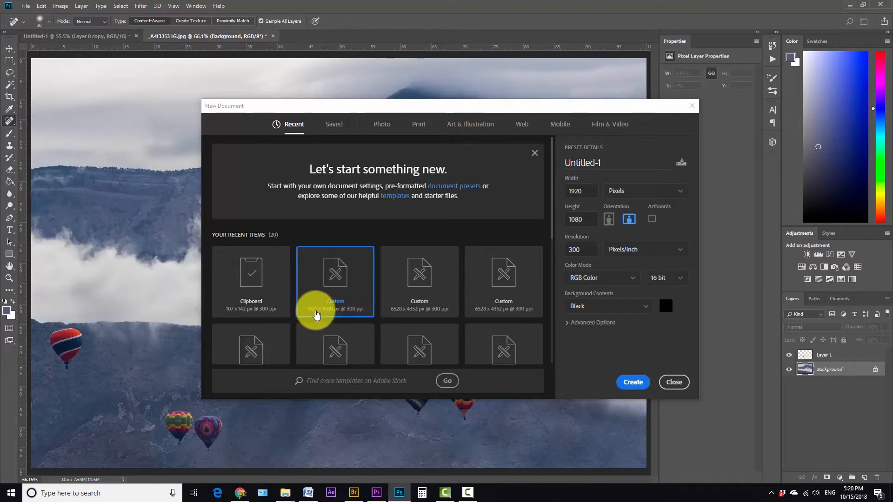
{"action": "scroll", "coordinate": [356, 261], "scroll_direction": "down", "scroll_amount": 2}
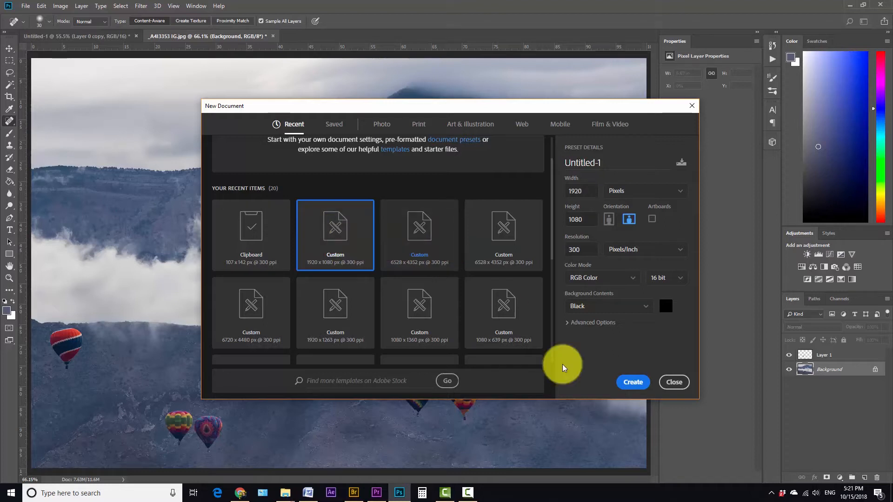
{"action": "double_click", "coordinate": [335, 226]}
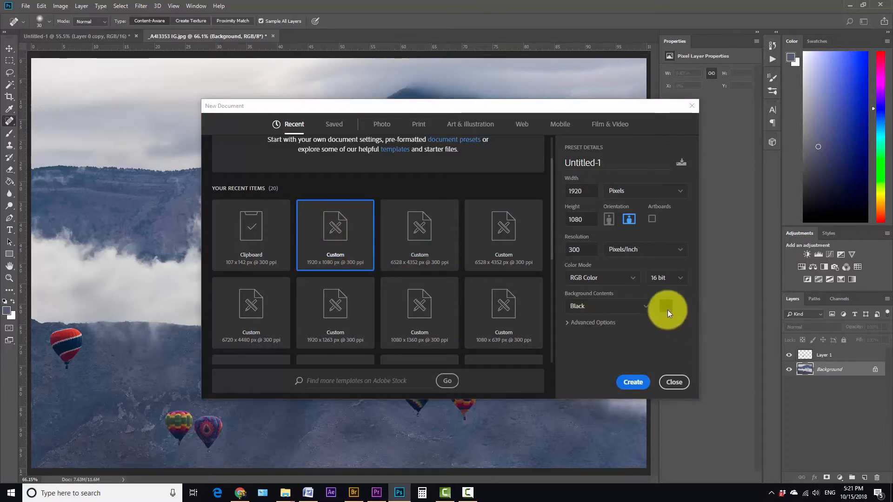
{"action": "left_click", "coordinate": [647, 310]}
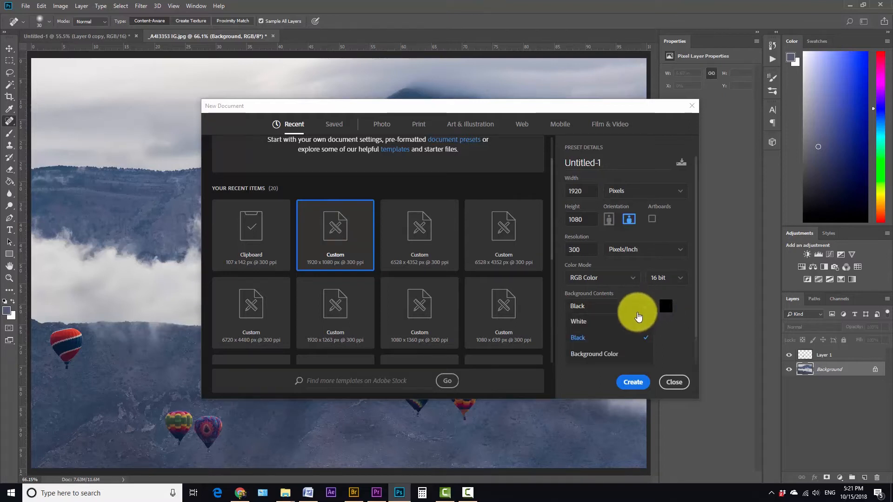
{"action": "left_click", "coordinate": [618, 319]}
{"action": "left_click", "coordinate": [633, 382]}
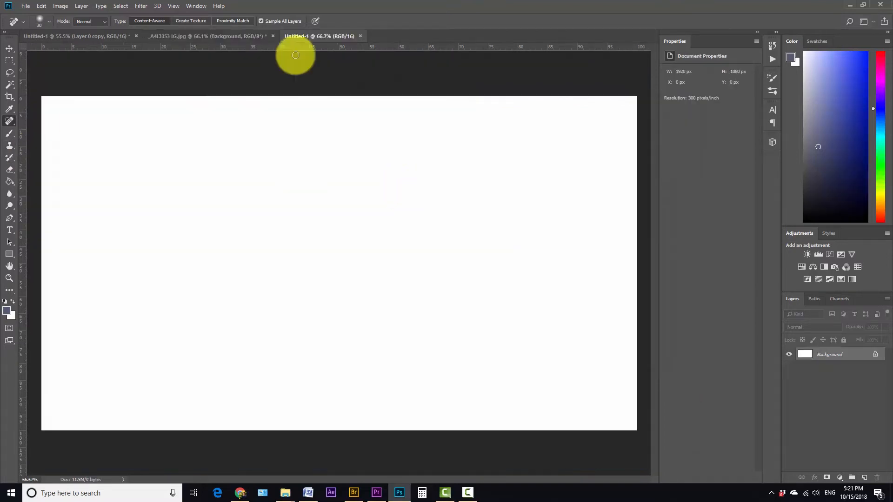
Float the photo's window and drag both of its layers into the new document, accepting the bit-depth warning
{"action": "left_click", "coordinate": [189, 35]}
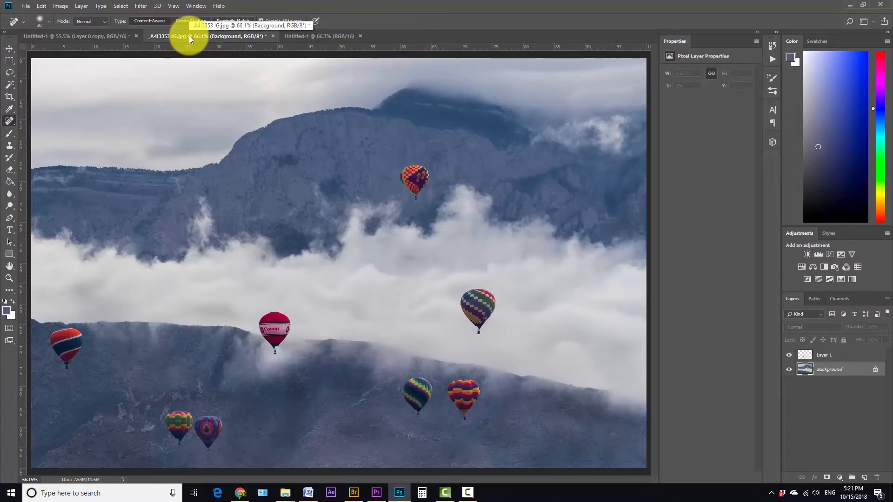
{"action": "left_click_drag", "start_coordinate": [188, 35], "coordinate": [96, 60]}
{"action": "left_click_drag", "start_coordinate": [275, 62], "coordinate": [383, 24]}
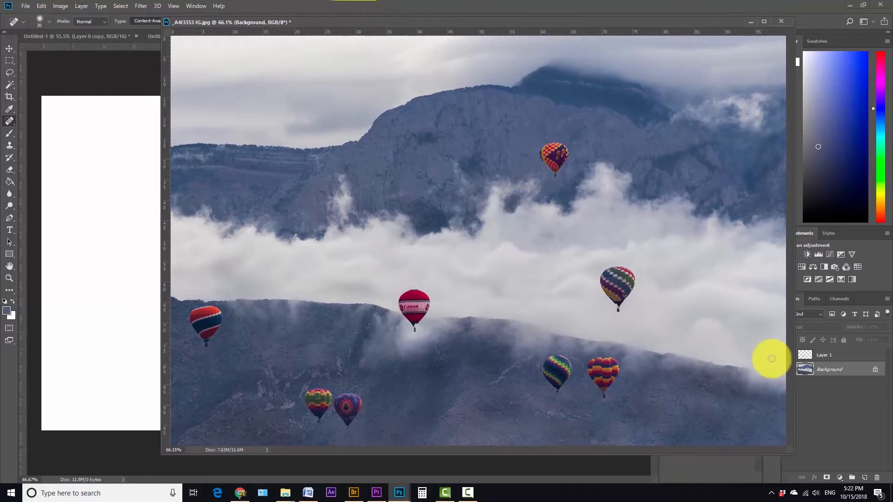
{"action": "left_click", "coordinate": [843, 359]}
{"action": "left_click_drag", "start_coordinate": [841, 357], "coordinate": [104, 183]}
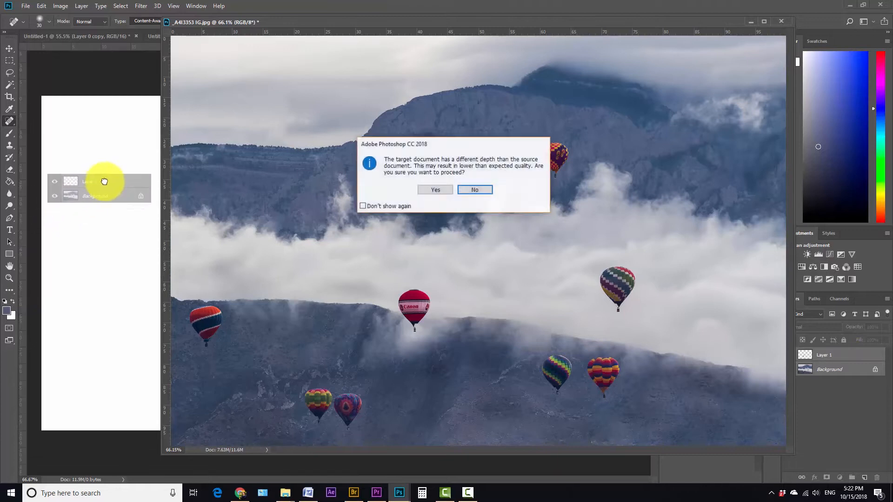
{"action": "left_click", "coordinate": [444, 190]}
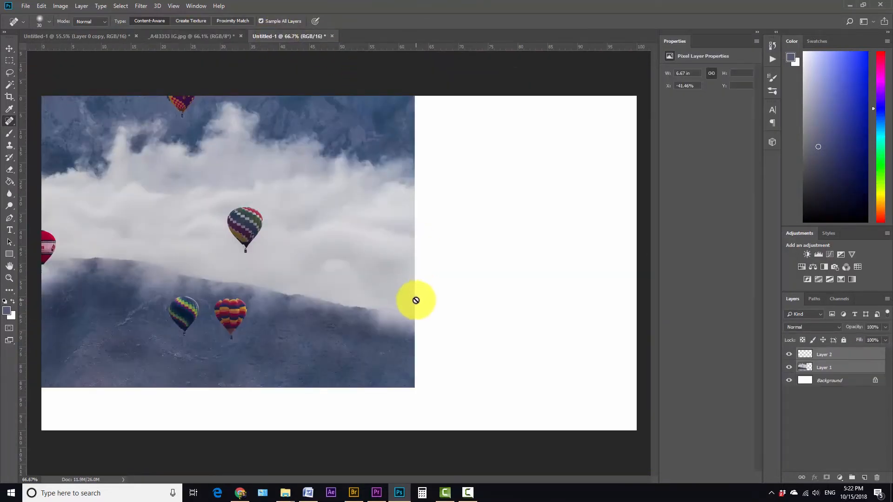
Scale the photo layer down to about 96% and reposition it so it fills the canvas, then commit the transform
{"action": "key", "text": "ctrl+t"}
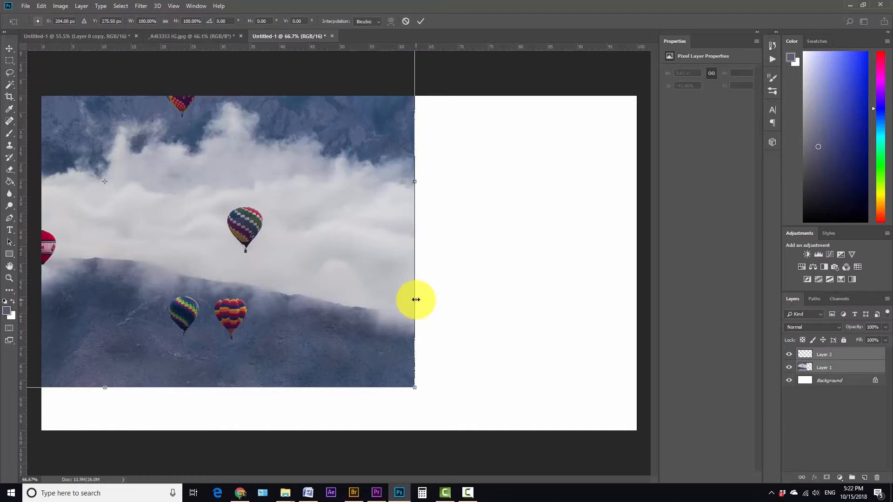
{"action": "scroll", "coordinate": [416, 300], "scroll_direction": "down", "scroll_amount": 3}
{"action": "left_click_drag", "start_coordinate": [126, 125], "coordinate": [252, 161]}
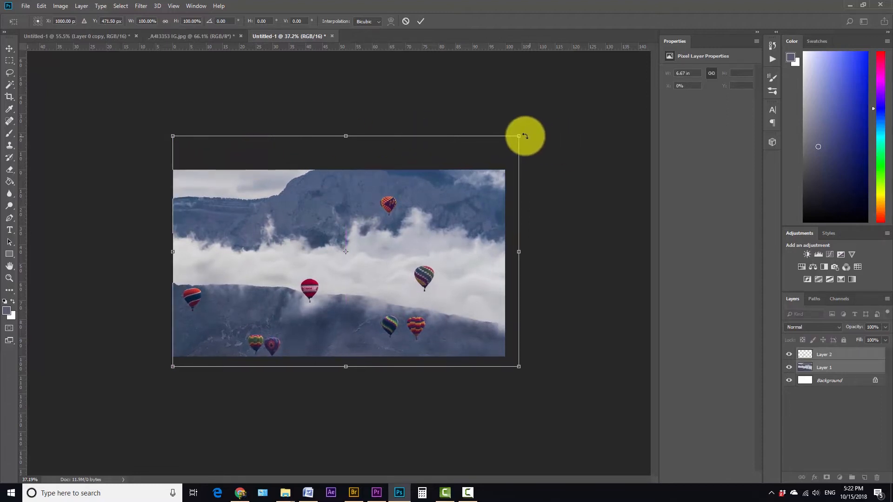
{"action": "left_click_drag", "start_coordinate": [520, 135], "coordinate": [510, 146]}
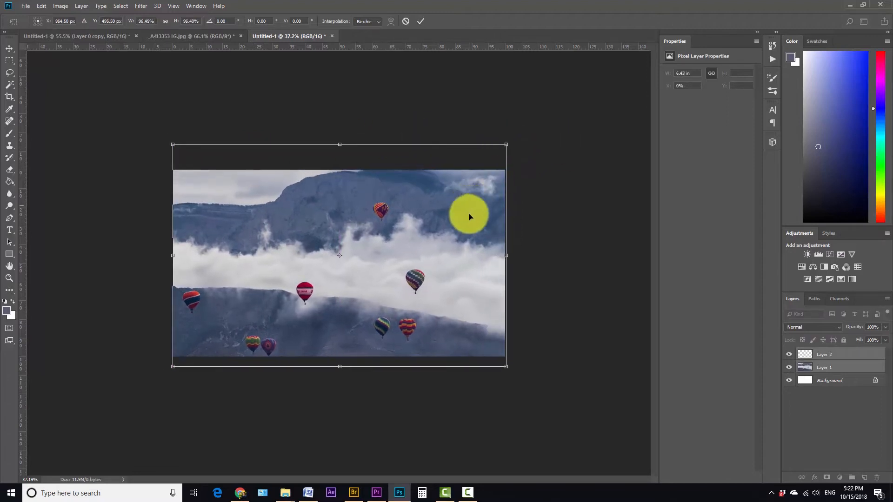
{"action": "left_click_drag", "start_coordinate": [469, 215], "coordinate": [470, 213]}
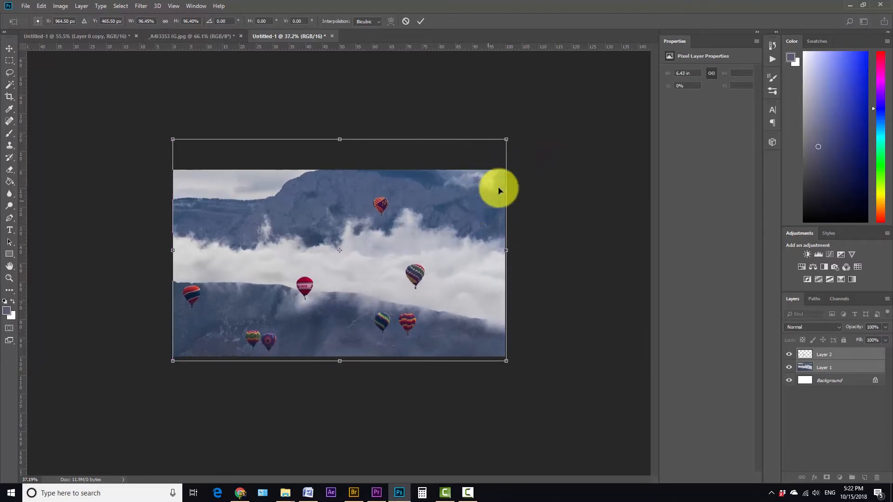
{"action": "left_click", "coordinate": [421, 21]}
{"action": "key", "text": "j"}
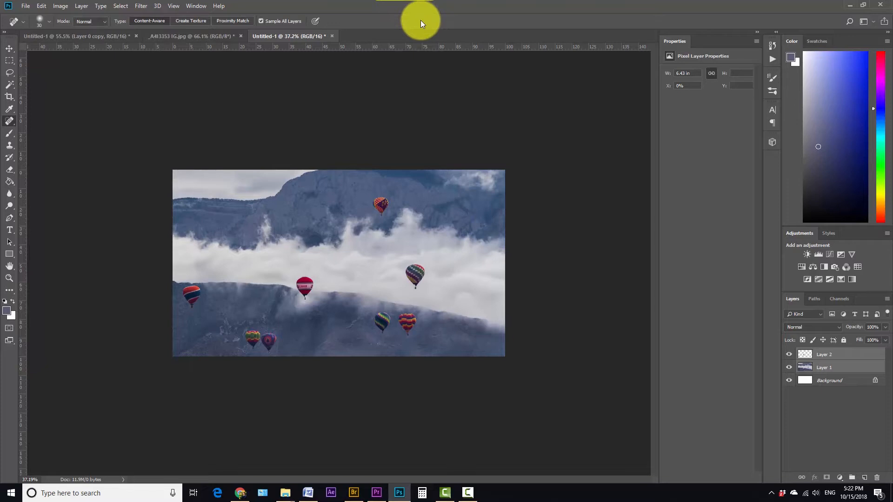
Convert Layer 1 and Layer 2 to smart objects
{"action": "left_click", "coordinate": [847, 368]}
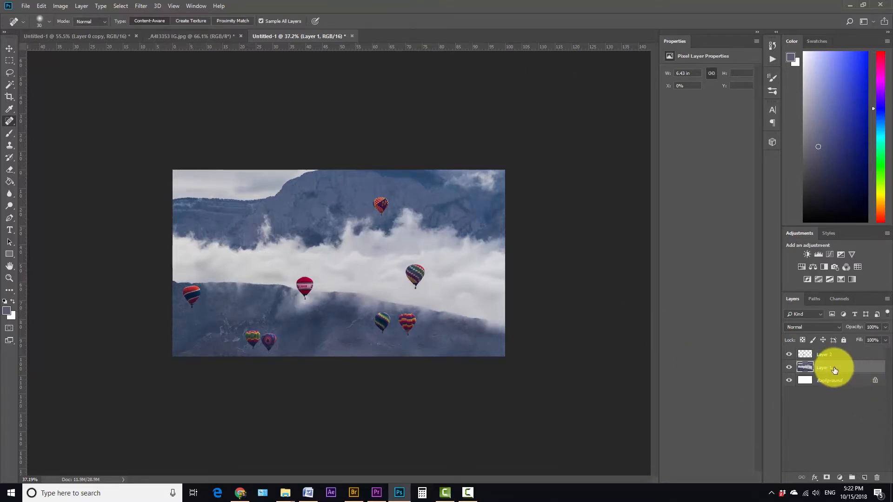
{"action": "right_click", "coordinate": [836, 370]}
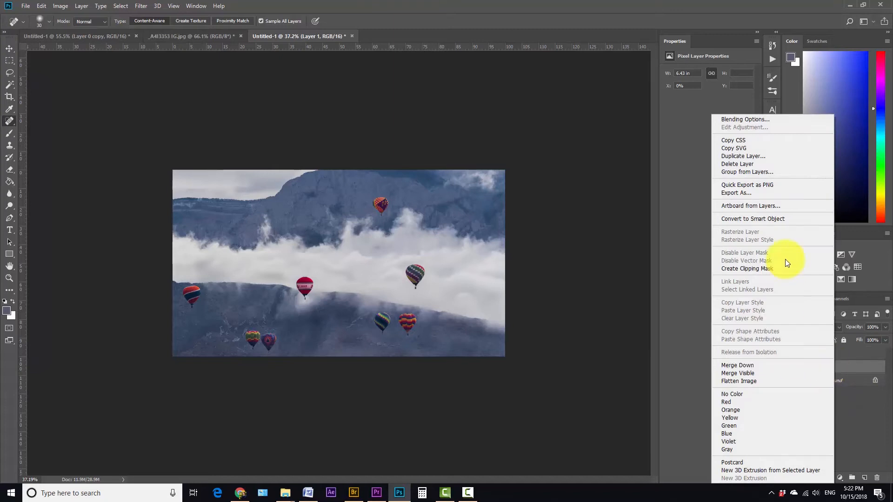
{"action": "left_click", "coordinate": [775, 220]}
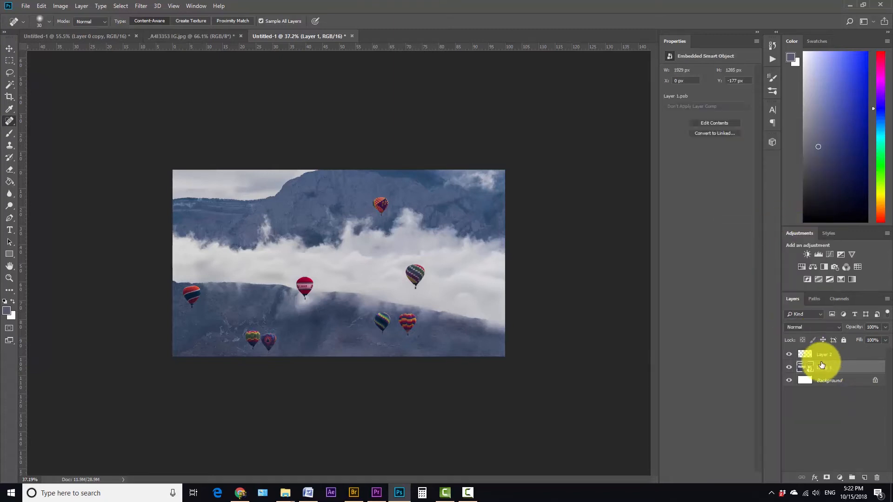
{"action": "right_click", "coordinate": [836, 353]}
{"action": "left_click", "coordinate": [784, 218]}
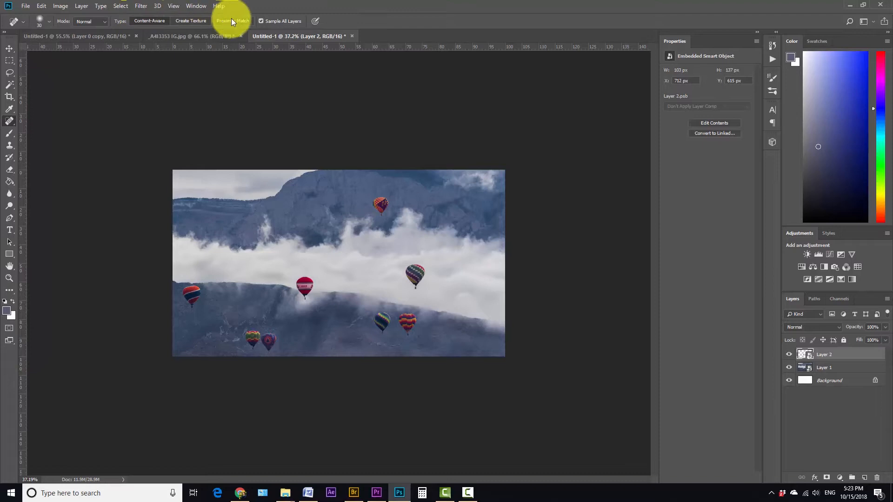
Open the Timeline panel and create a video timeline
{"action": "left_click", "coordinate": [200, 6]}
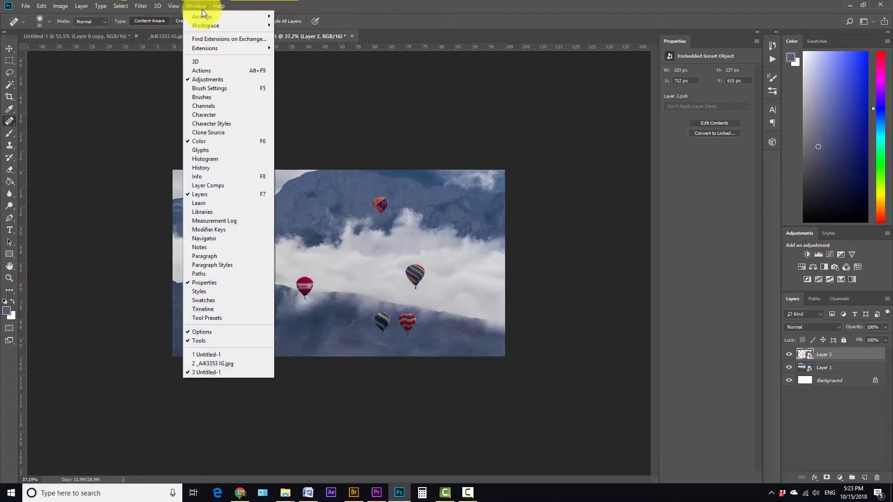
{"action": "left_click", "coordinate": [216, 309]}
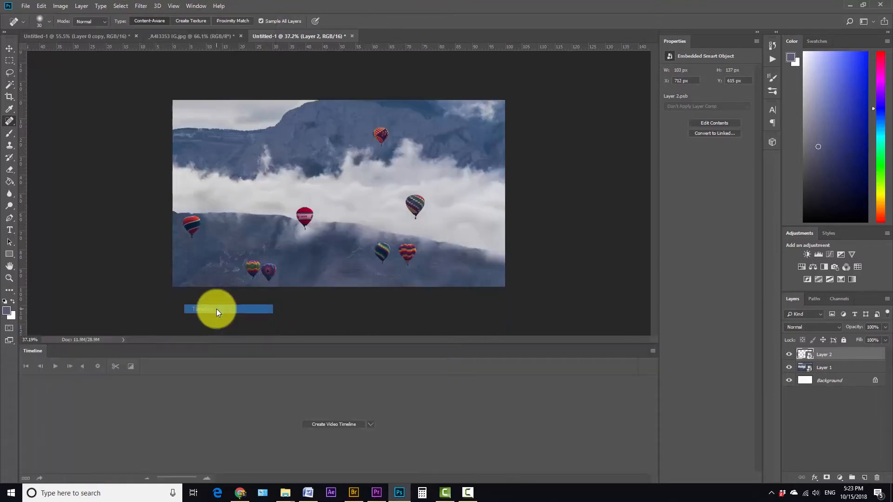
{"action": "left_click", "coordinate": [340, 423]}
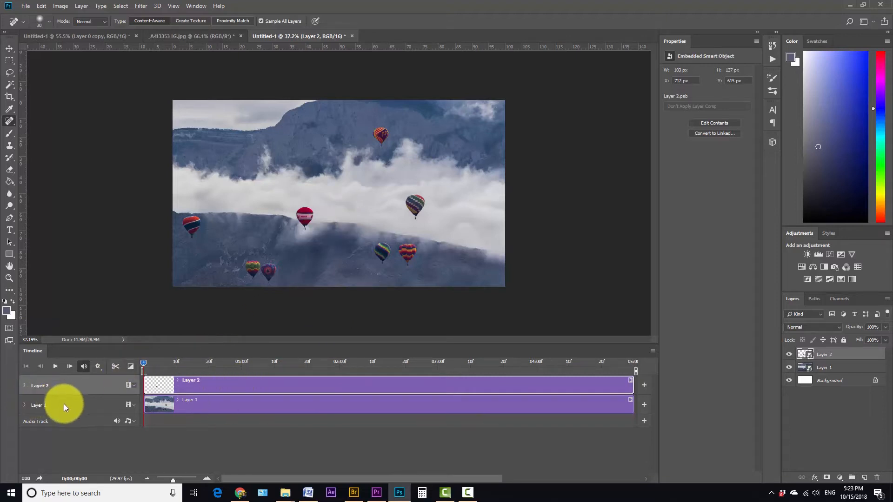
Enable Transform keyframing for Layer 2 at the start and enlarge the Canon balloon to about 191%
{"action": "left_click", "coordinate": [24, 386]}
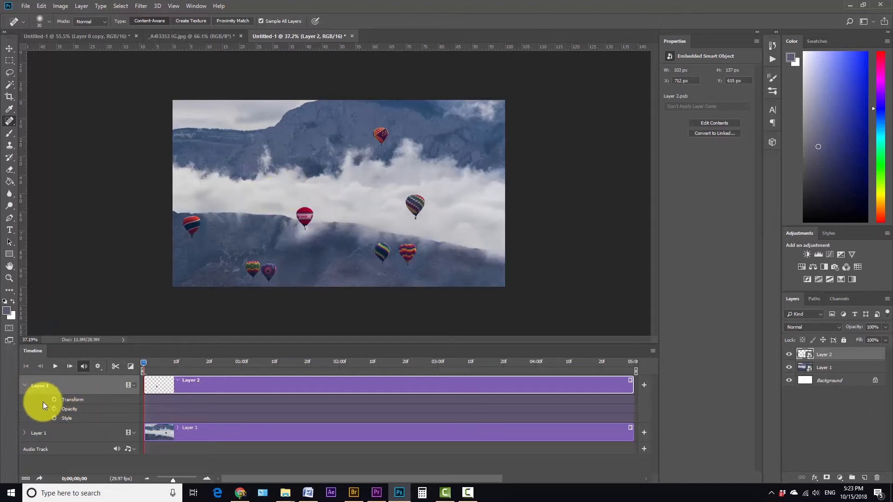
{"action": "left_click", "coordinate": [55, 400]}
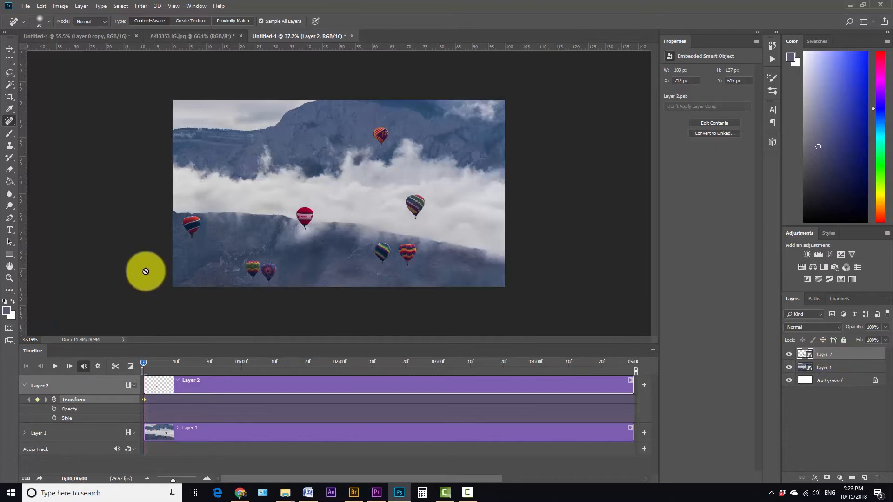
{"action": "key", "text": "ctrl+t"}
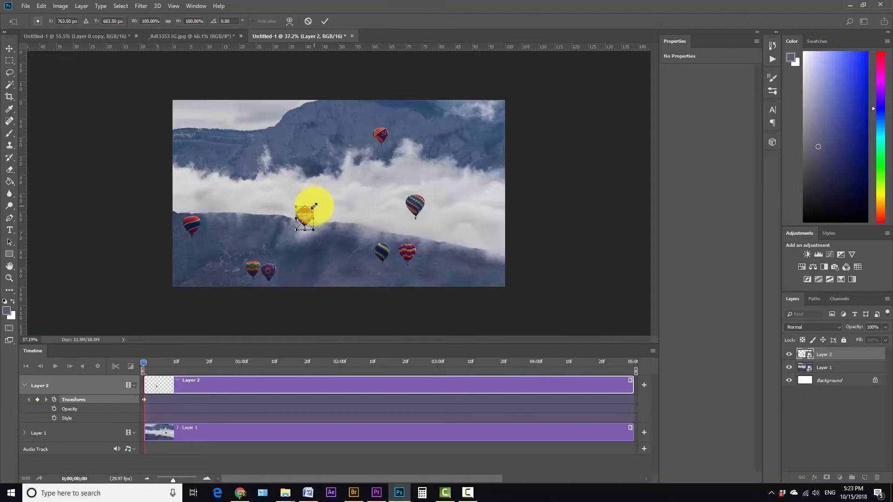
{"action": "left_click_drag", "start_coordinate": [314, 206], "coordinate": [334, 187]}
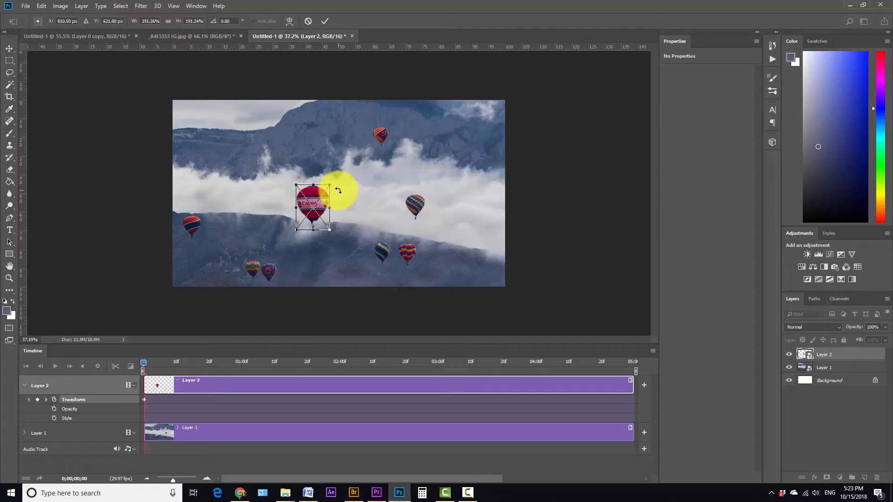
{"action": "left_click", "coordinate": [325, 20]}
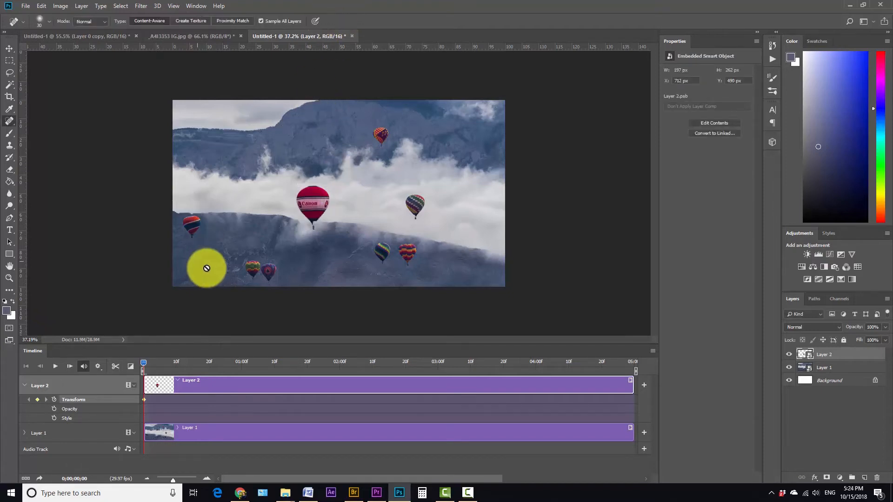
At the end of the timeline, scale Layer 2's balloon down to about 124% to add the end keyframe
{"action": "left_click_drag", "start_coordinate": [143, 361], "coordinate": [639, 355]}
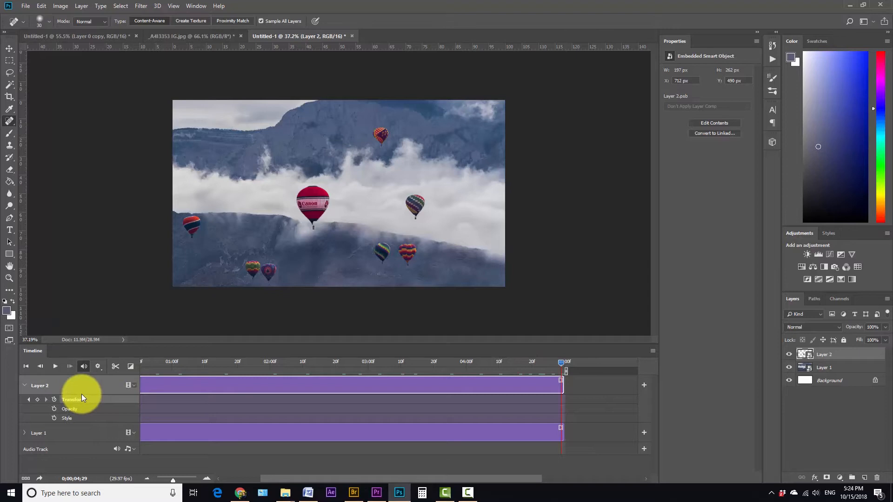
{"action": "key", "text": "ctrl+t"}
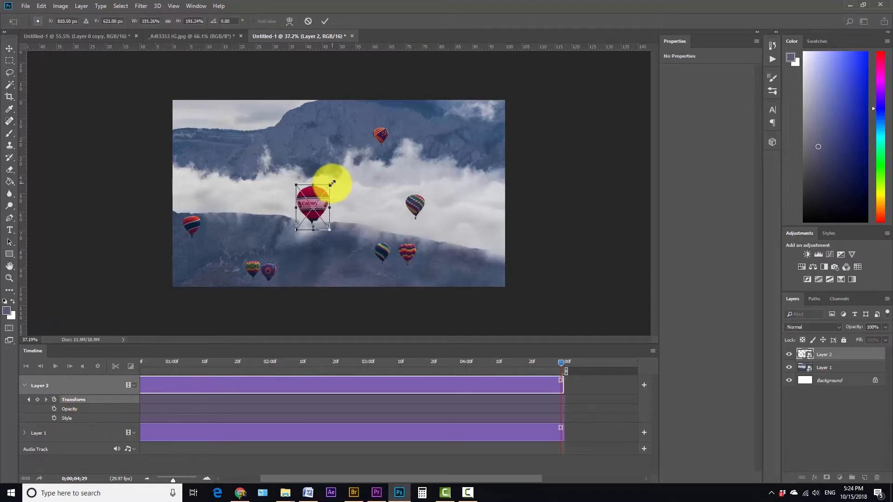
{"action": "left_click_drag", "start_coordinate": [331, 183], "coordinate": [319, 199]}
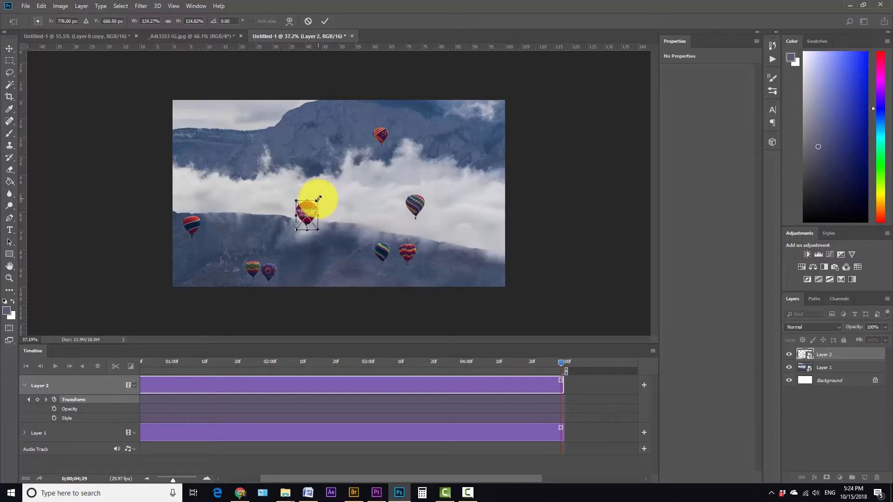
{"action": "left_click", "coordinate": [325, 21]}
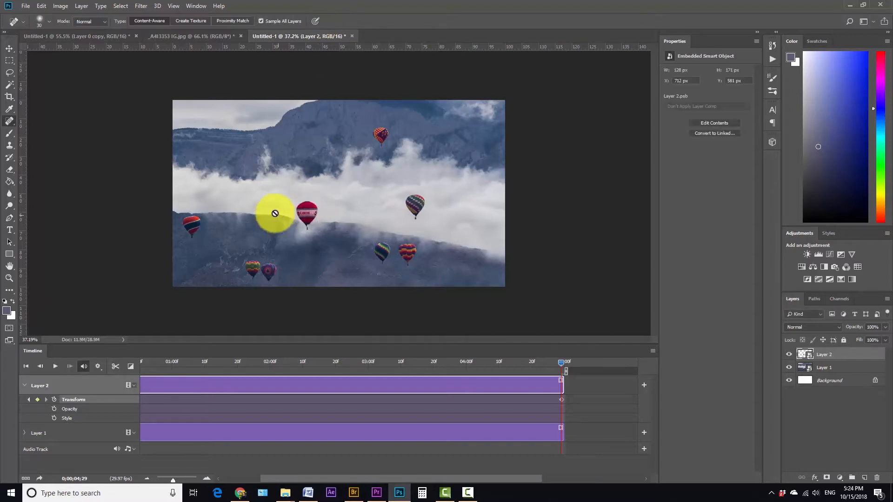
Return to the start and enable Transform keyframing for Layer 1 with an unchanged starting keyframe
{"action": "left_click_drag", "start_coordinate": [559, 362], "coordinate": [84, 368]}
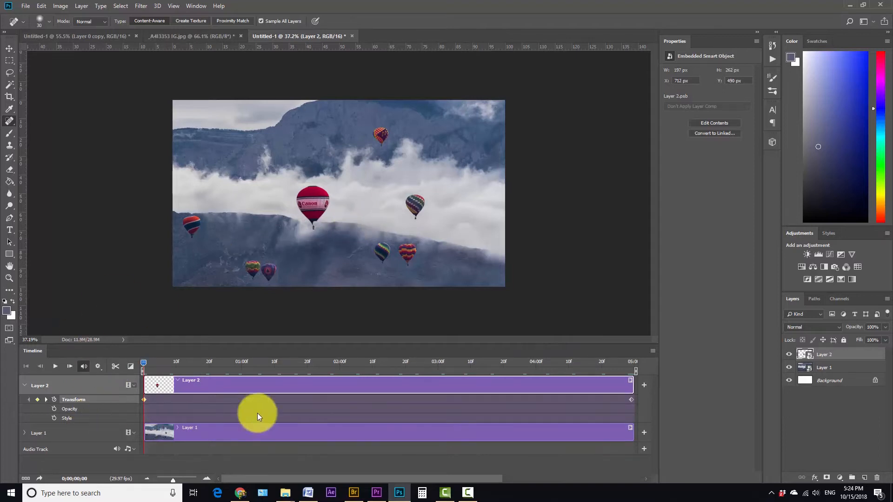
{"action": "left_click", "coordinate": [825, 367]}
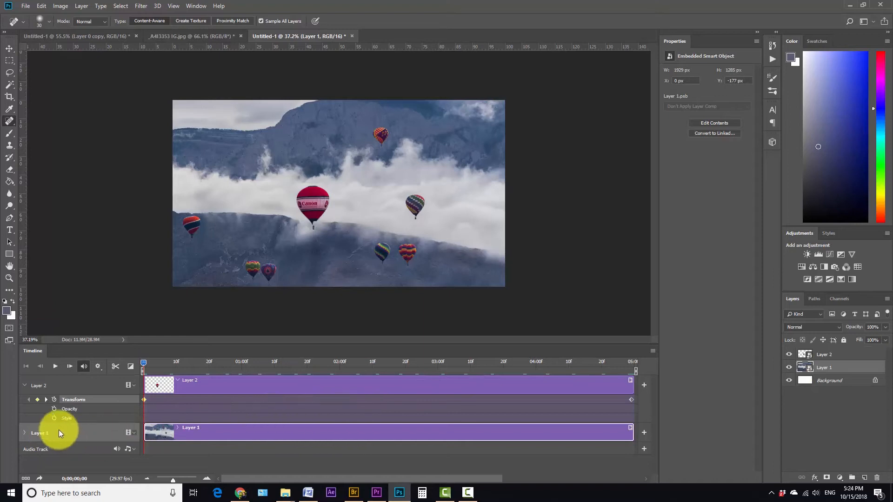
{"action": "left_click", "coordinate": [25, 434]}
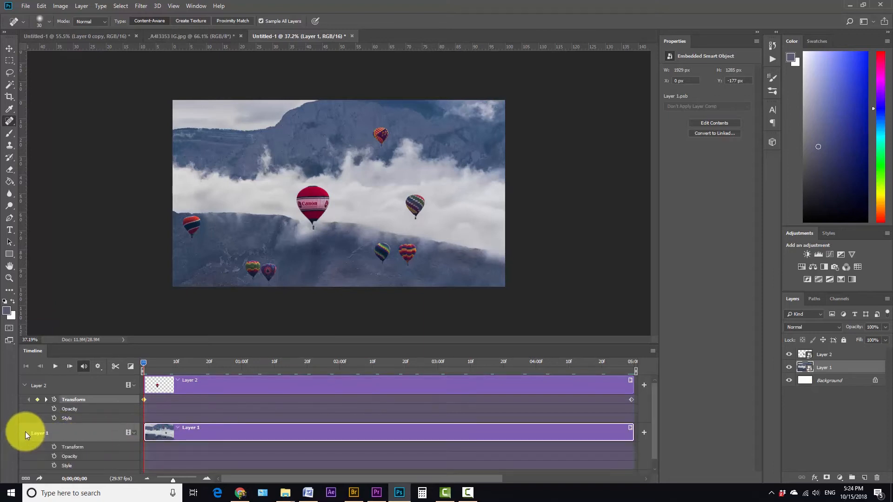
{"action": "left_click", "coordinate": [53, 447]}
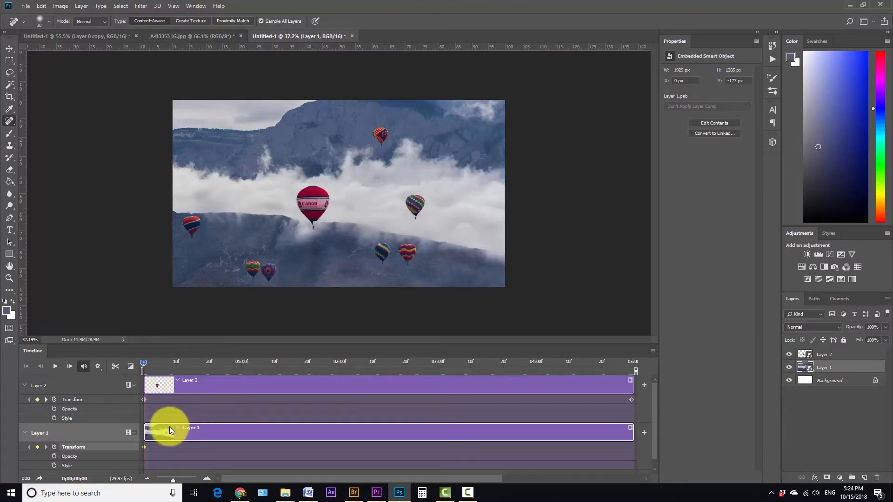
{"action": "key", "text": "ctrl+t"}
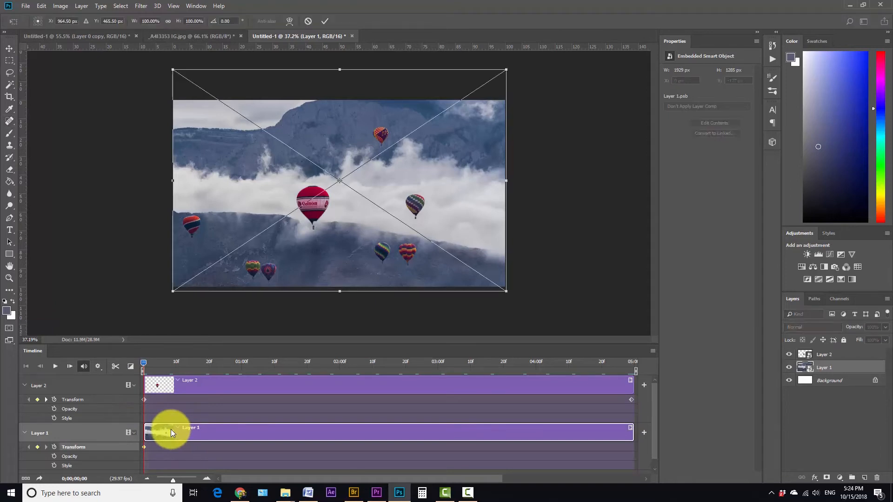
{"action": "left_click", "coordinate": [328, 20]}
At the end of the timeline, scale Layer 1's photo up to about 122% and shift it to add the end keyframe
{"action": "left_click_drag", "start_coordinate": [143, 366], "coordinate": [637, 359]}
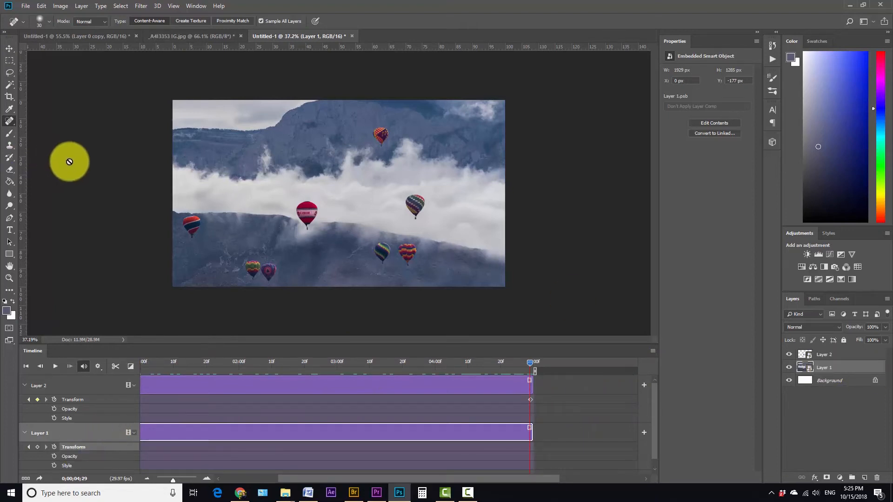
{"action": "key", "text": "ctrl+t"}
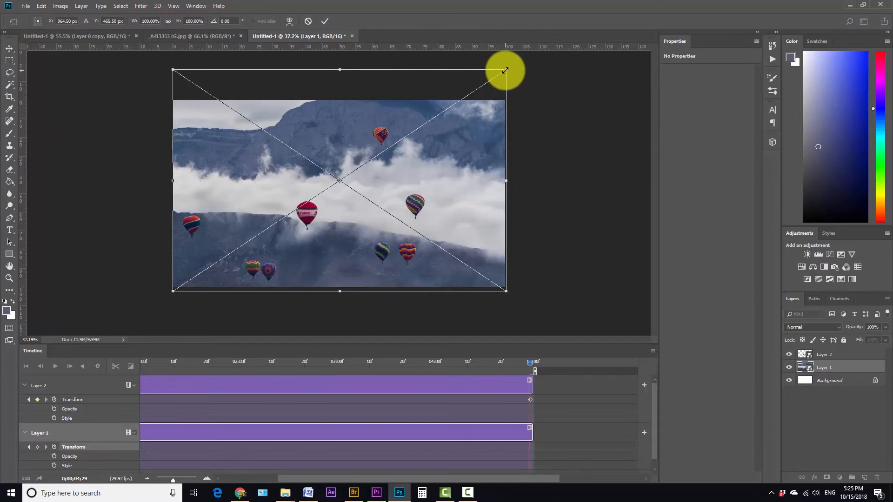
{"action": "left_click_drag", "start_coordinate": [505, 70], "coordinate": [596, 40]}
{"action": "left_click_drag", "start_coordinate": [399, 190], "coordinate": [362, 218]}
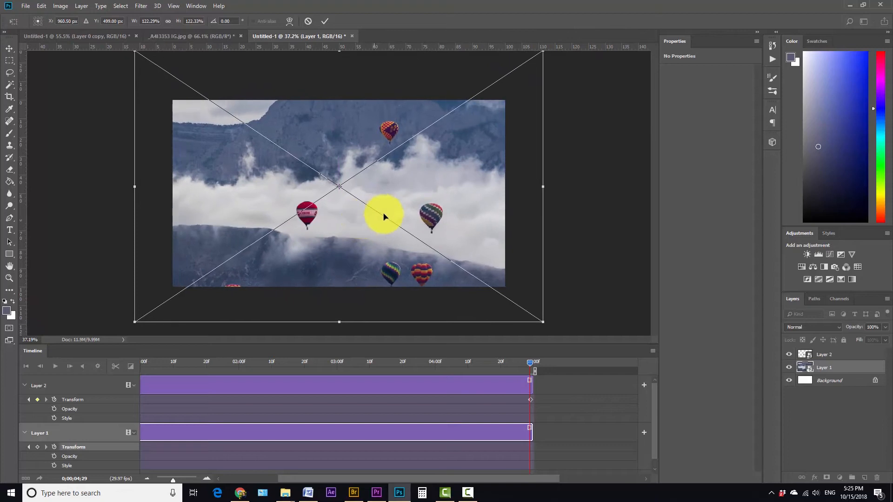
{"action": "left_click_drag", "start_coordinate": [542, 321], "coordinate": [593, 355]}
{"action": "left_click_drag", "start_coordinate": [414, 257], "coordinate": [395, 235]}
{"action": "left_click", "coordinate": [324, 21]}
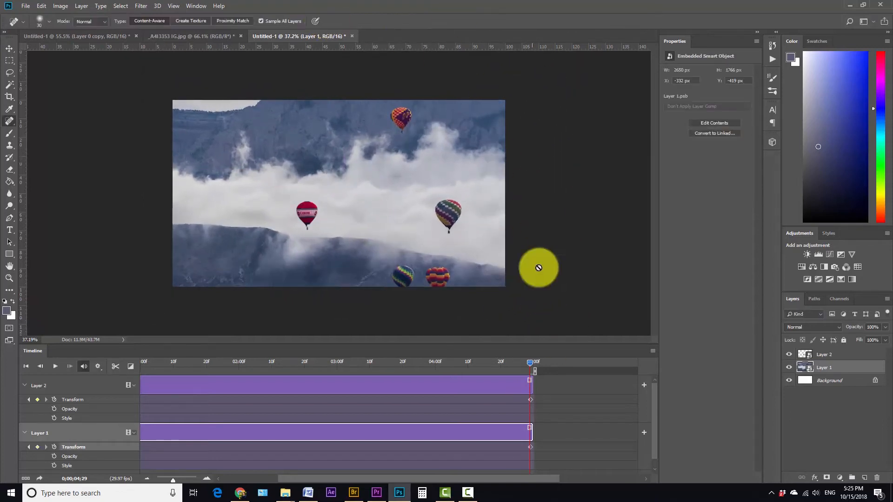
Return to the first frame and play the animation to preview it
{"action": "left_click", "coordinate": [26, 367]}
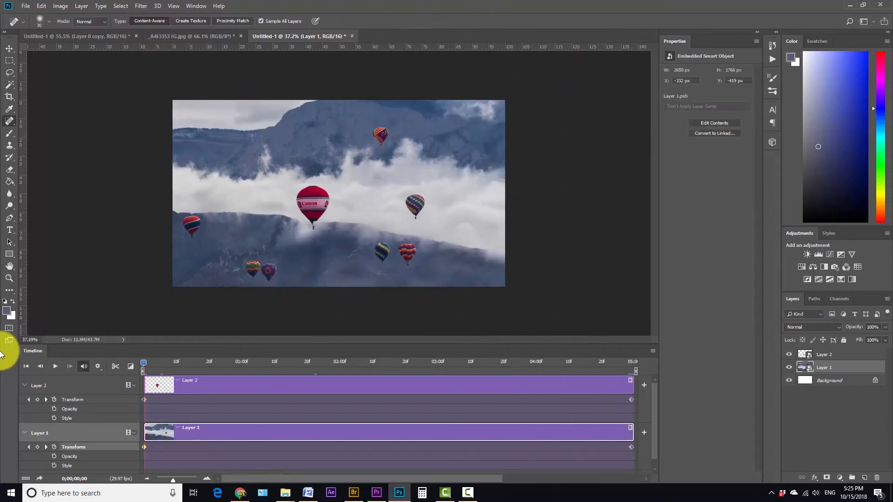
{"action": "key", "text": "space"}
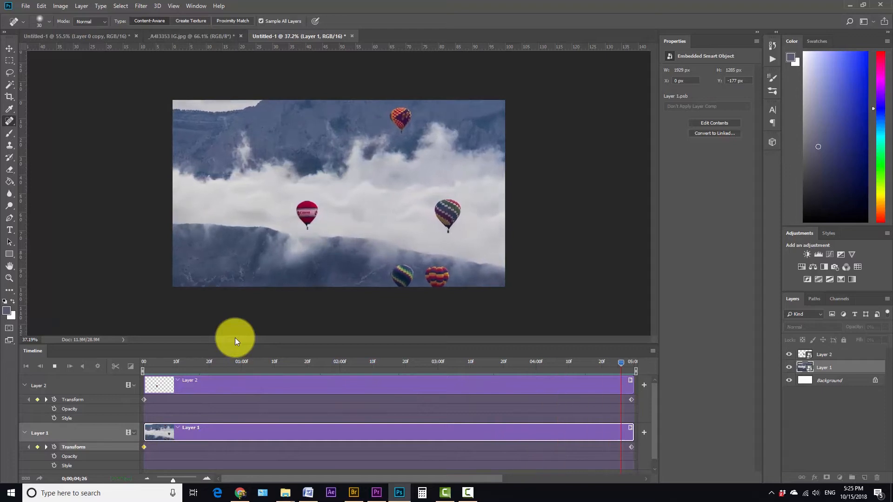
{"action": "key", "text": "space"}
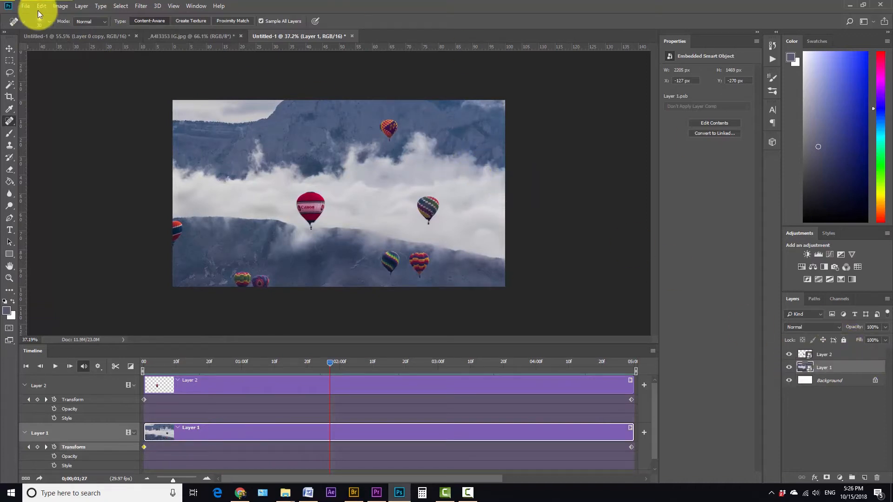
Render the video named Canon Balloon Parralax video 2 at 23.976 fps
{"action": "left_click", "coordinate": [26, 6]}
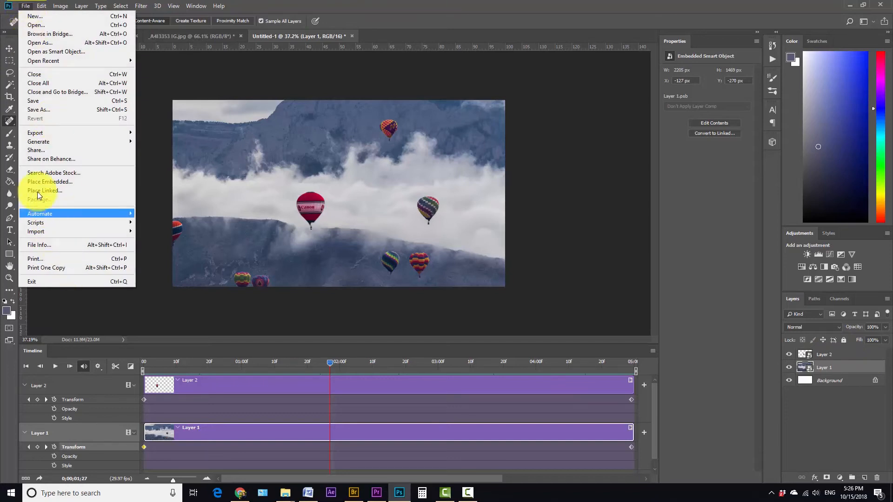
{"action": "mouse_move", "coordinate": [61, 132]}
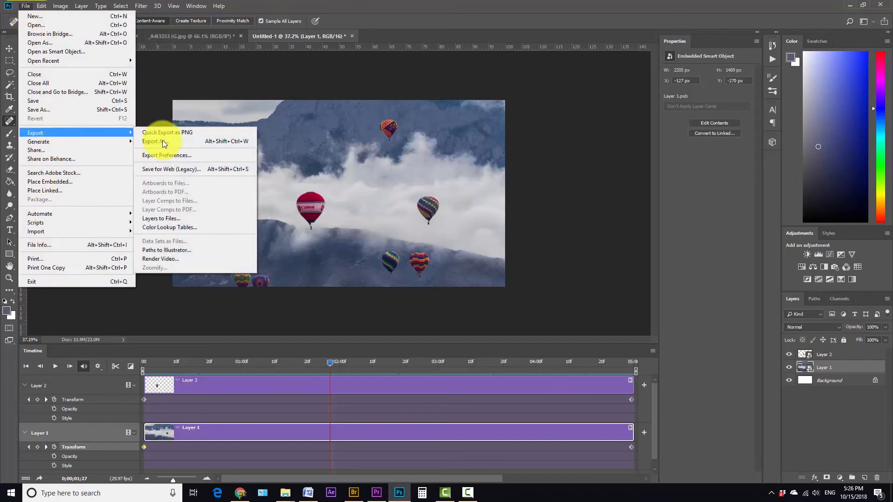
{"action": "left_click", "coordinate": [169, 259]}
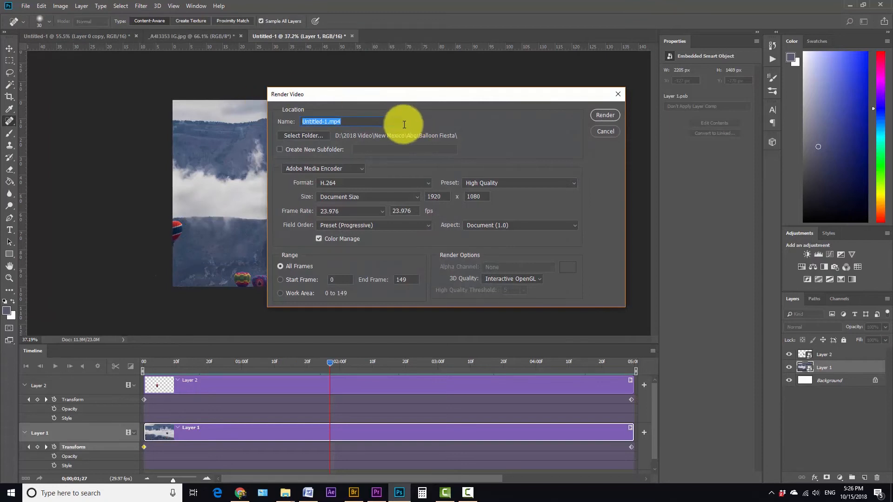
{"action": "type", "text": "Canon Balloon Parralax video 2"}
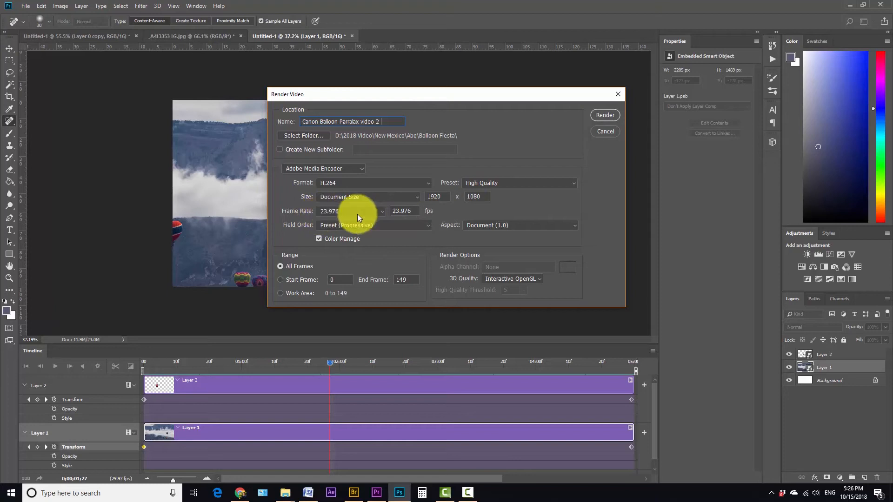
{"action": "left_click", "coordinate": [378, 214]}
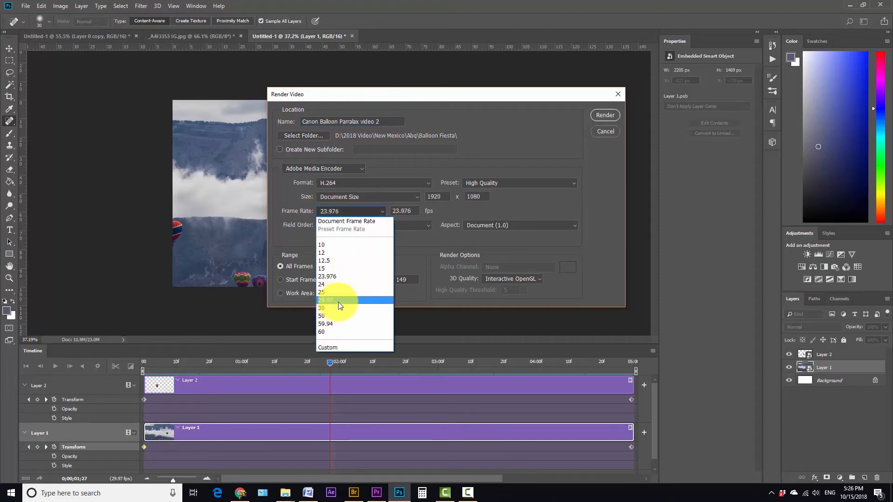
{"action": "left_click", "coordinate": [331, 275]}
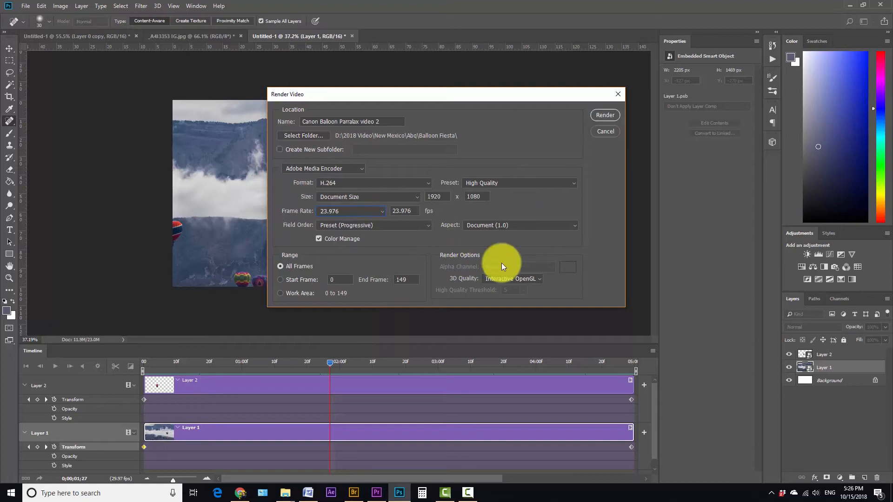
{"action": "left_click", "coordinate": [604, 115]}
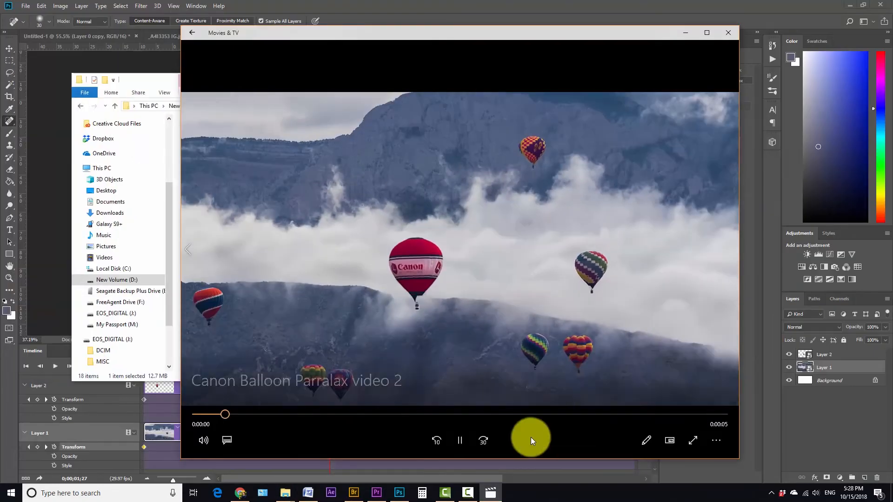